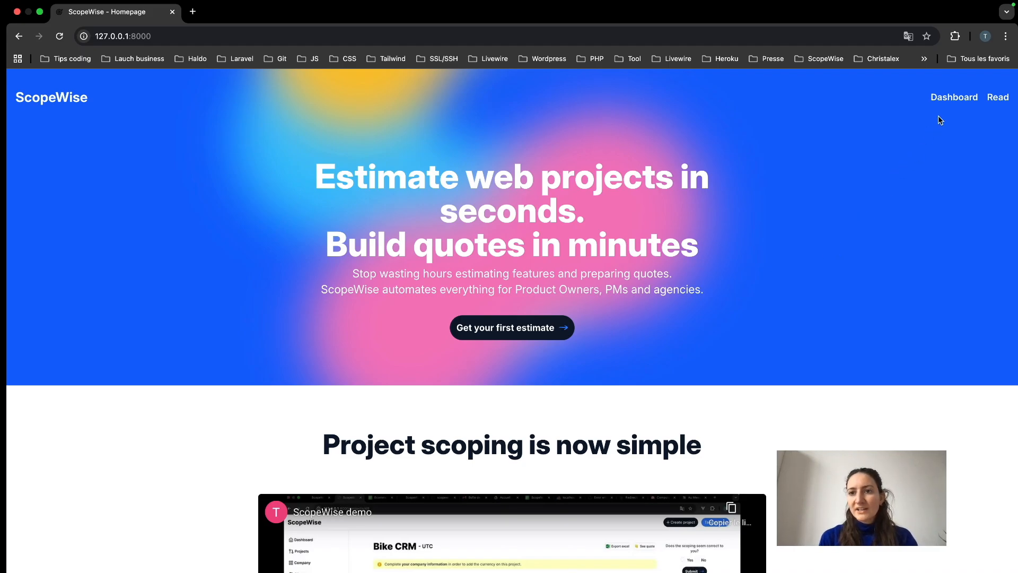
# Start a new project from the dashboard and name it "Appointment & Client Management Web Application"
pyautogui.click(945, 101)
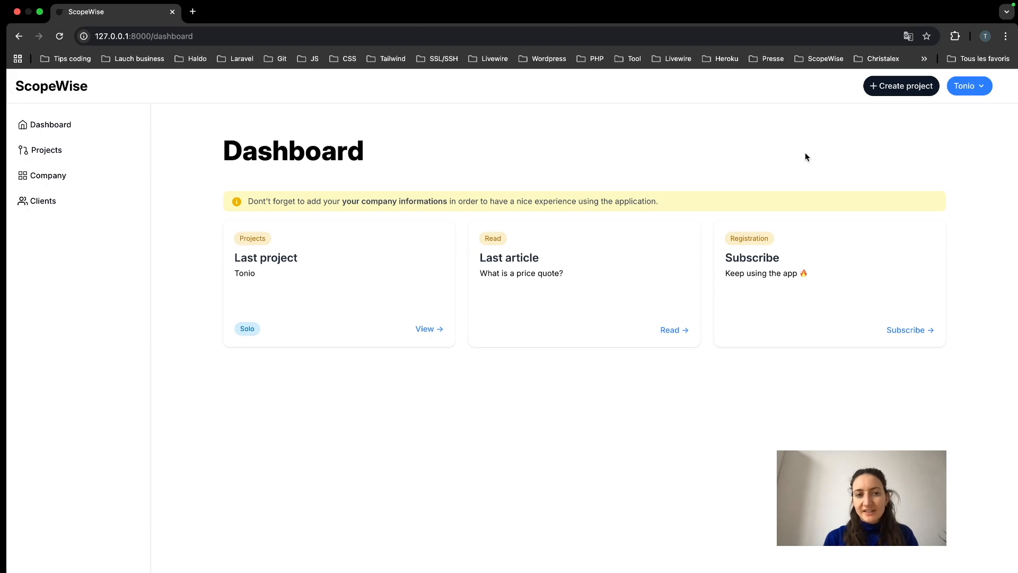
pyautogui.click(896, 93)
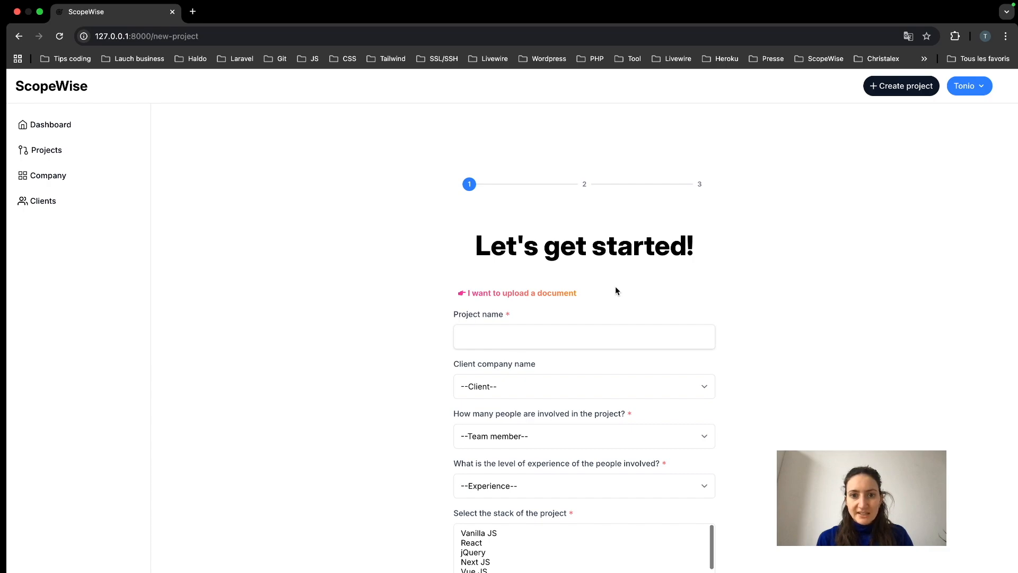
pyautogui.scroll(-1, 615, 291)
pyautogui.click(580, 301)
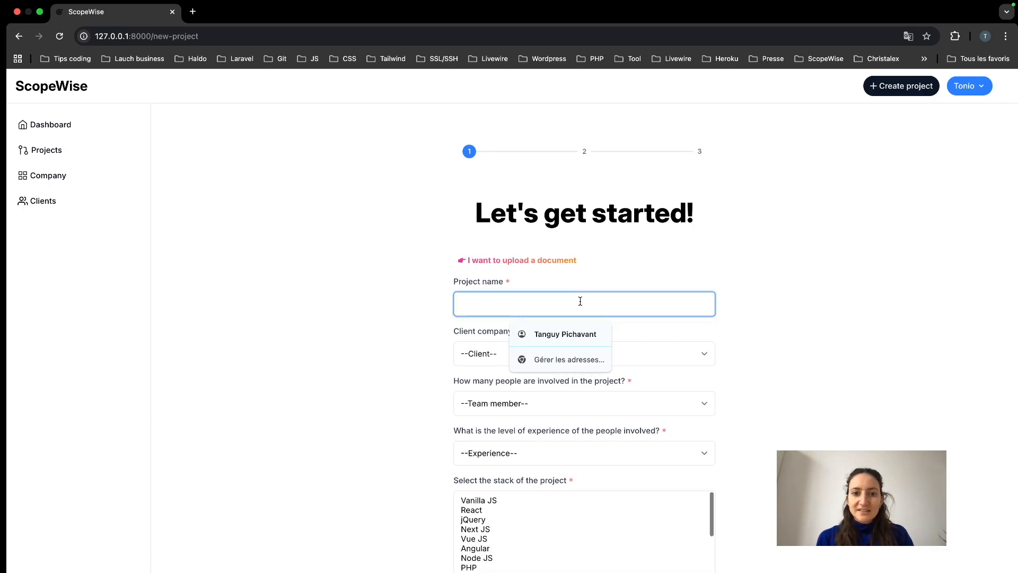
pyautogui.write('A')
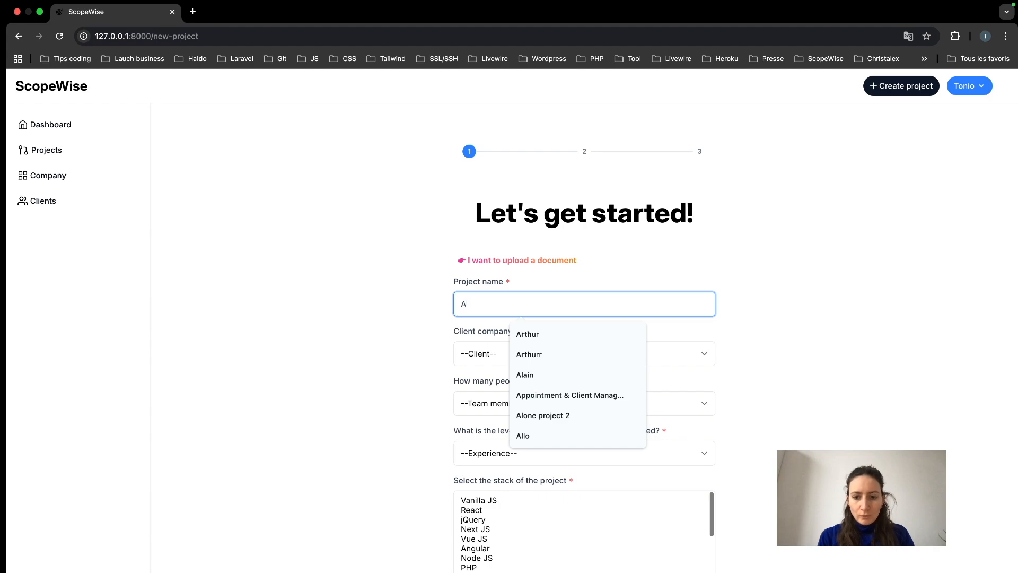
pyautogui.click(579, 395)
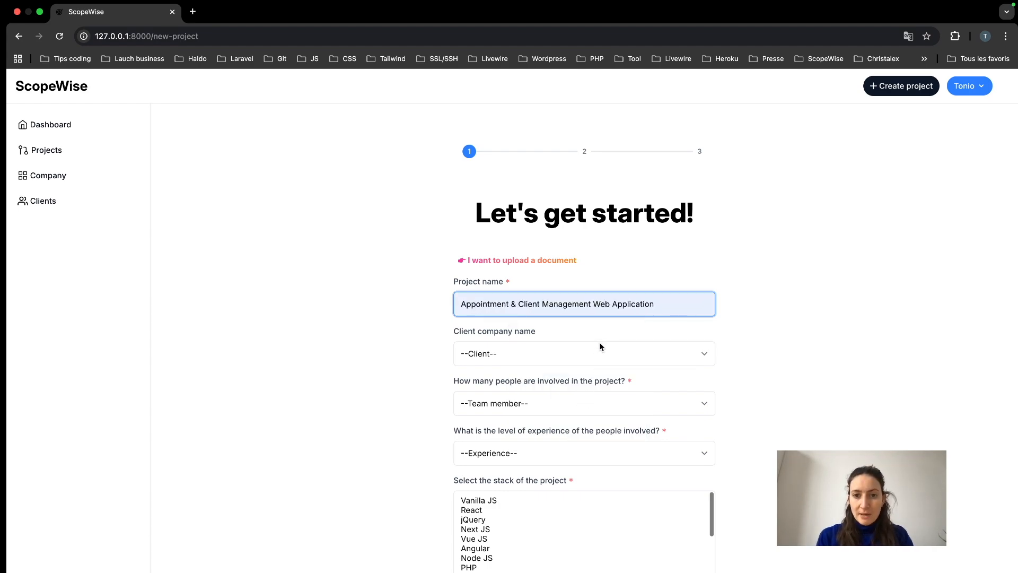
# Set the number of people involved to "I'm alone" and the daily rate to 500
pyautogui.scroll(-2, 601, 346)
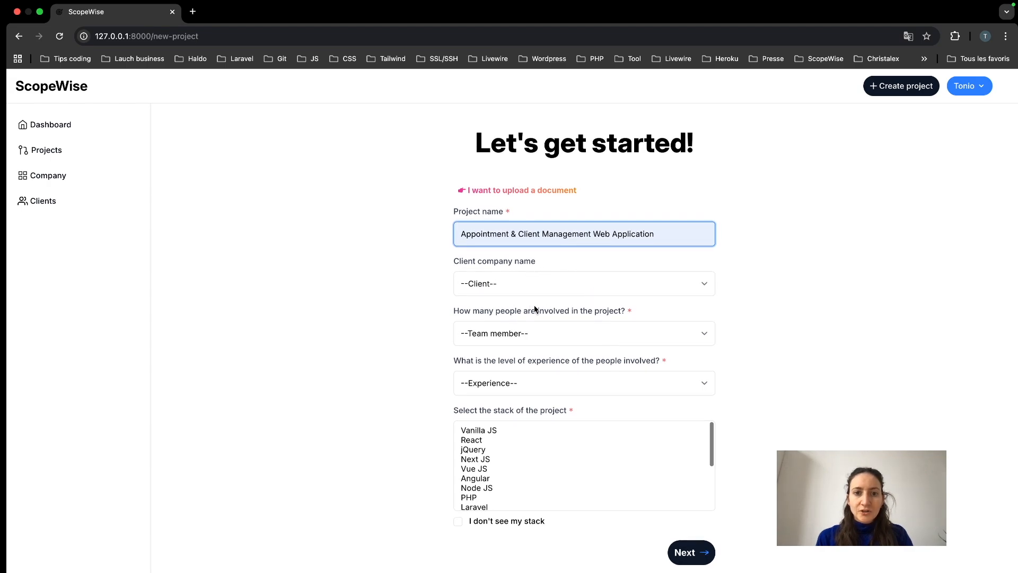
pyautogui.click(552, 333)
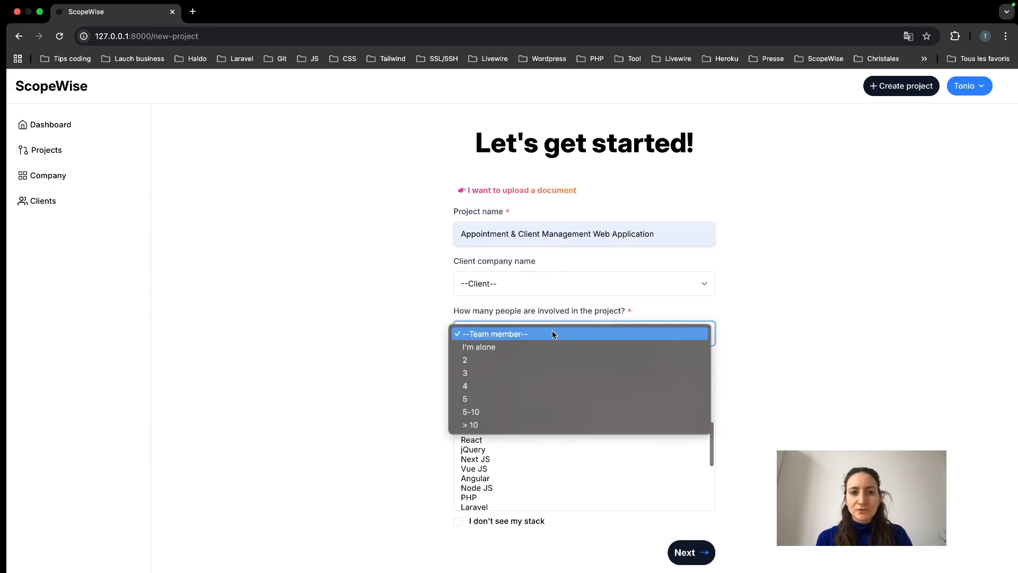
pyautogui.click(542, 347)
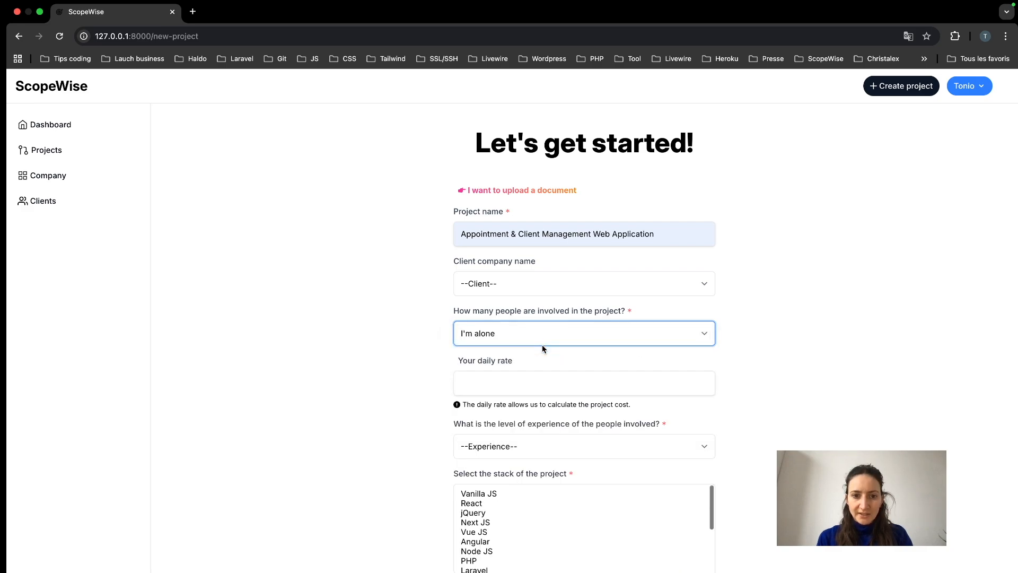
pyautogui.click(534, 380)
pyautogui.write('-5')
pyautogui.scroll(-1, 534, 379)
pyautogui.press('BackSpace')
pyautogui.press('BackSpace')
pyautogui.write('5')
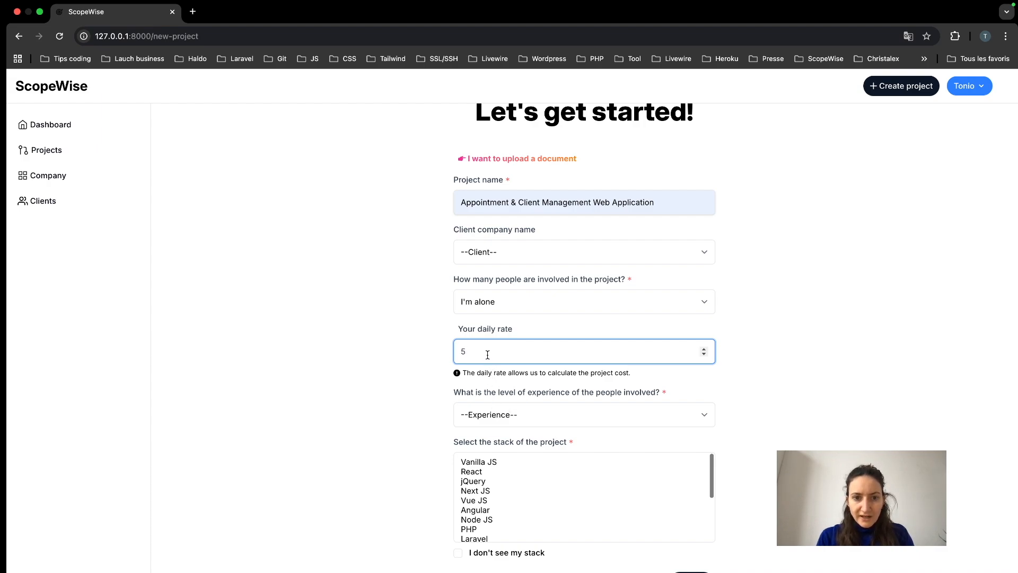
pyautogui.write('500')
# Set the experience level to Medium and select Vanilla JS, React and Next JS as the project stack
pyautogui.click(502, 417)
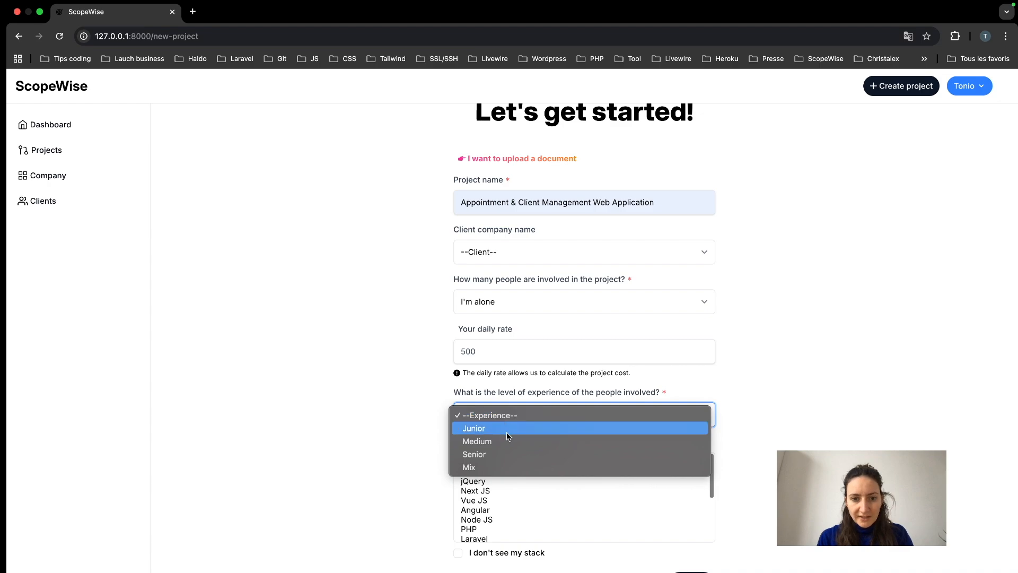
pyautogui.click(506, 439)
pyautogui.scroll(-1, 662, 424)
pyautogui.click(517, 431)
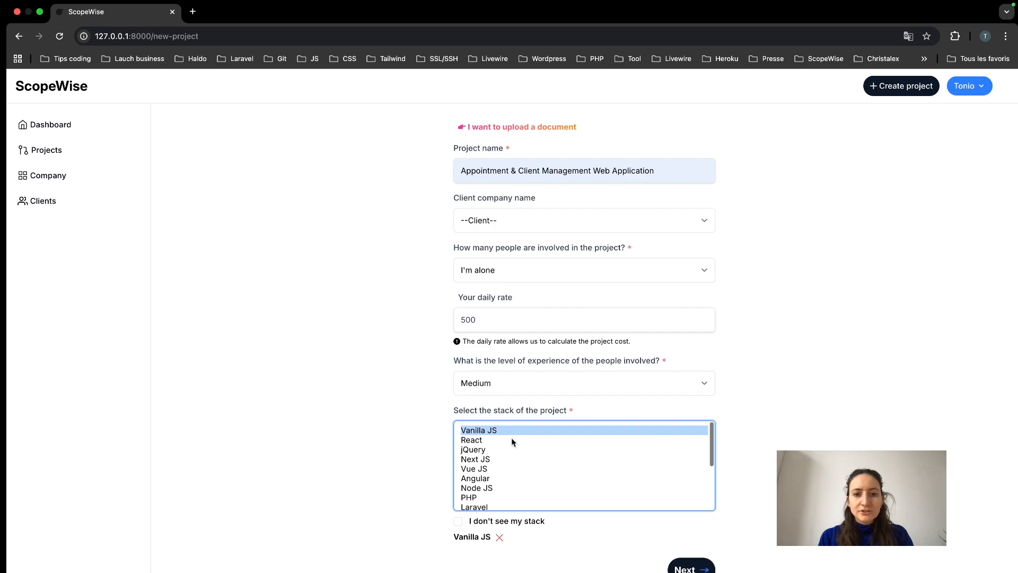
pyautogui.keyDown('super'); pyautogui.click(507, 441); pyautogui.keyUp('super')
pyautogui.keyDown('super'); pyautogui.click(506, 455); pyautogui.keyUp('super')
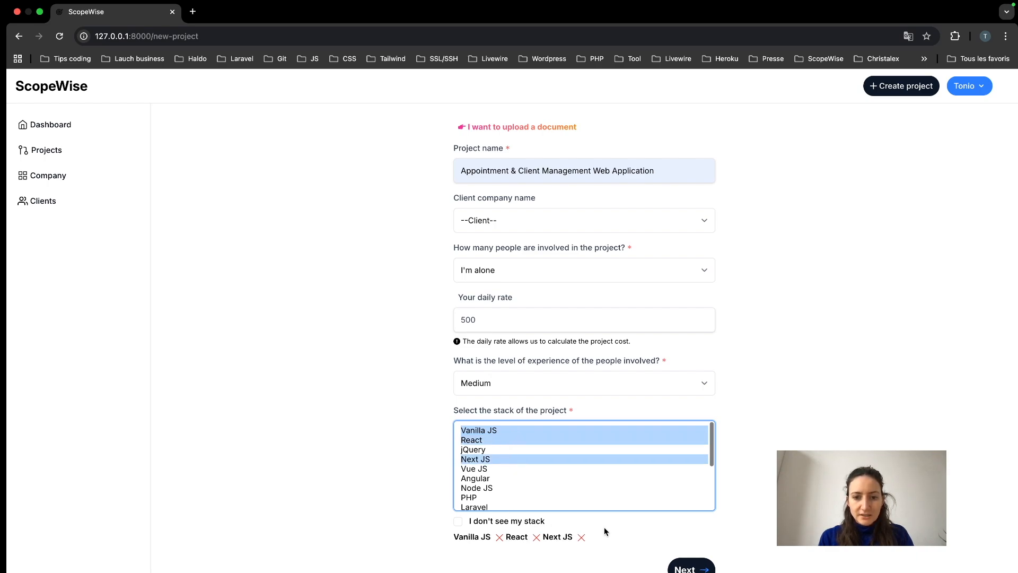
# Answer No to design responsibility and describe a web application helping service-based professionals manage appointments, clients and daily operations from a single platform
pyautogui.scroll(-1, 604, 527)
pyautogui.click(691, 551)
pyautogui.click(536, 393)
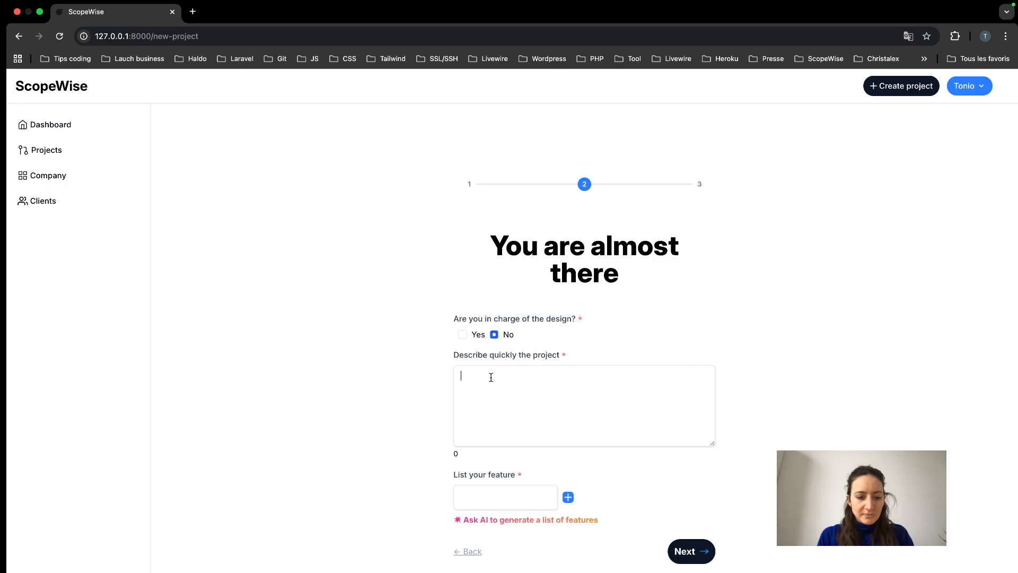
pyautogui.write('a web application designed to help service-based professionals manage appointments, clients, and daily operations from a single platform. Users can securely log in to access a dashboard showing upcoming appointments, recent client activity, and key information at a glance.')
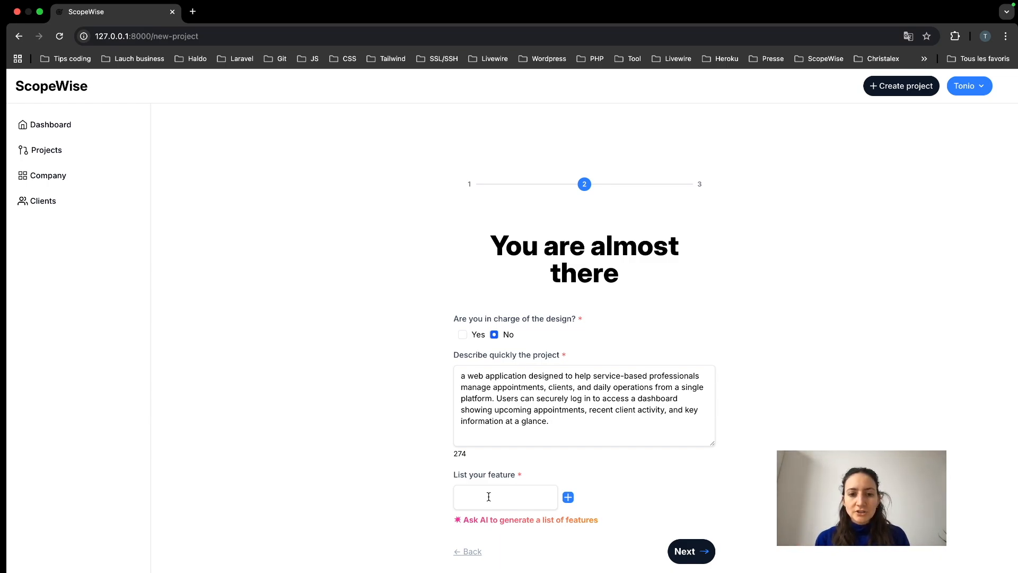
# Have AI generate the feature list from the project description, review the features and continue to the final step
pyautogui.click(502, 521)
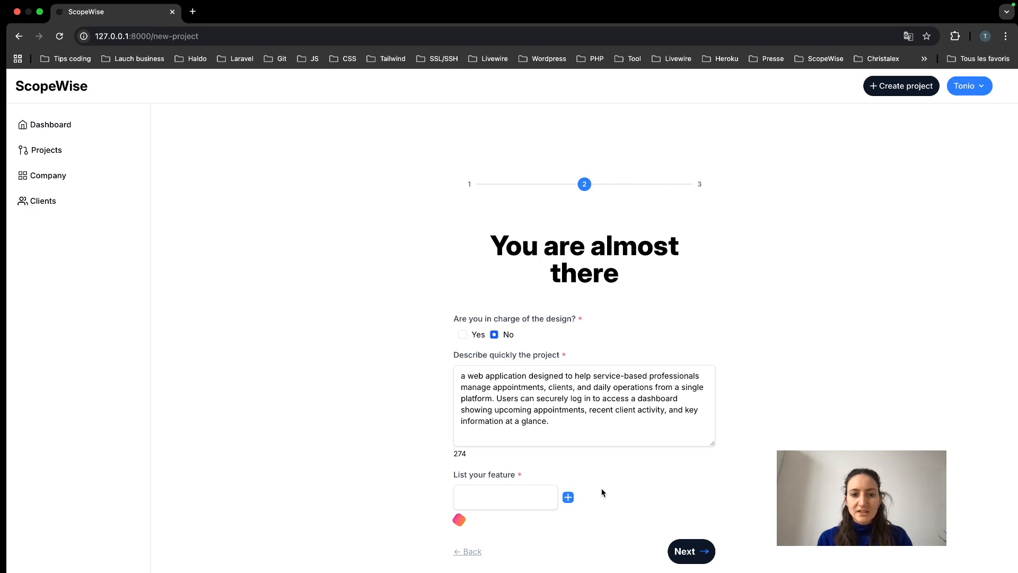
pyautogui.scroll(-10, 602, 488)
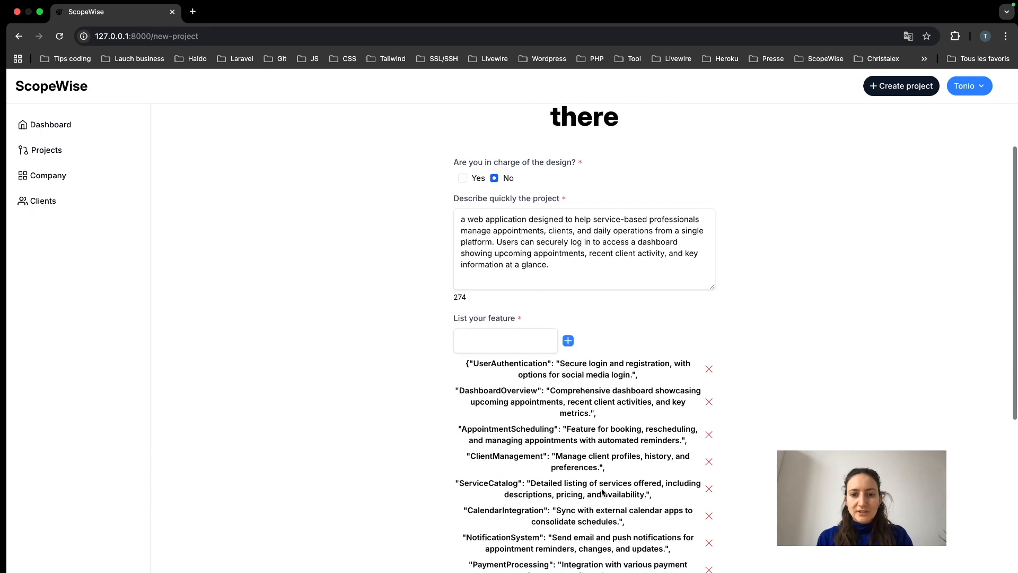
pyautogui.scroll(-3, 602, 492)
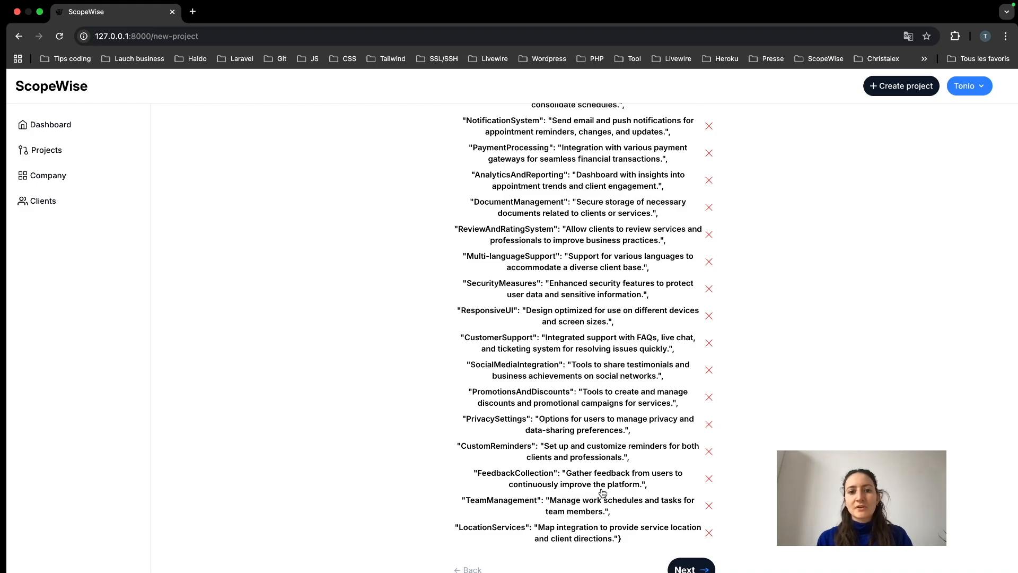
pyautogui.scroll(8, 602, 493)
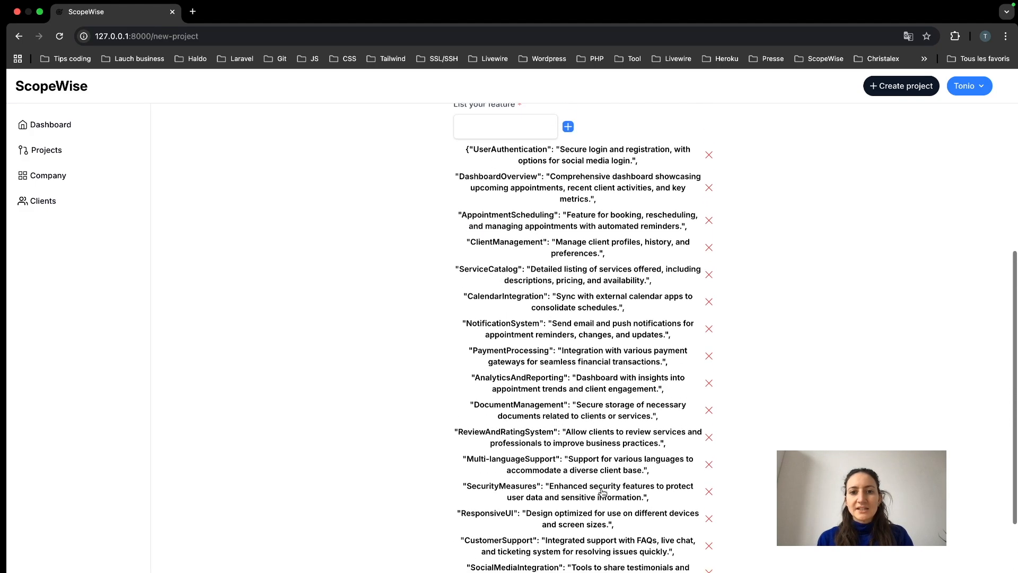
pyautogui.scroll(-9, 602, 492)
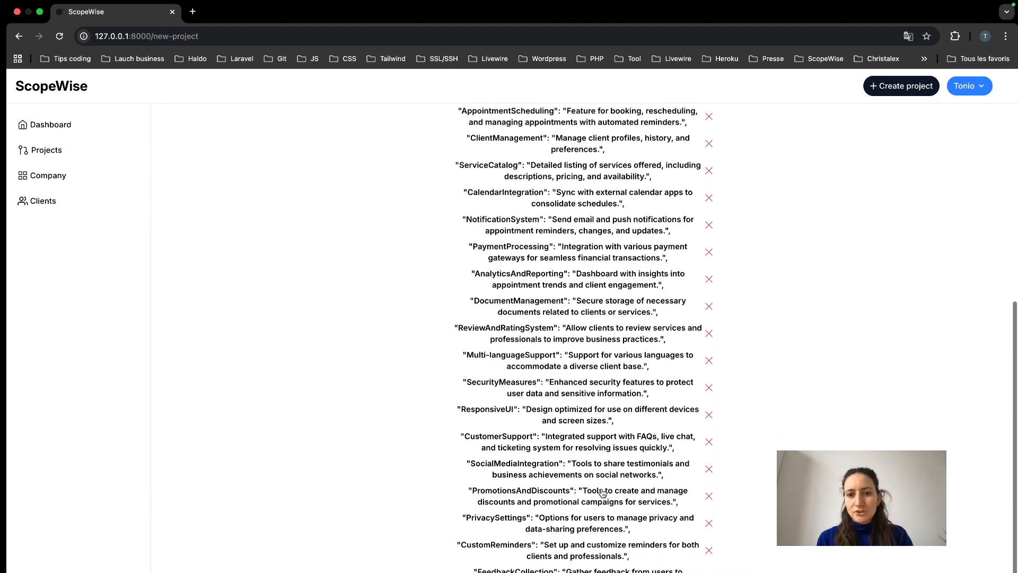
pyautogui.click(682, 550)
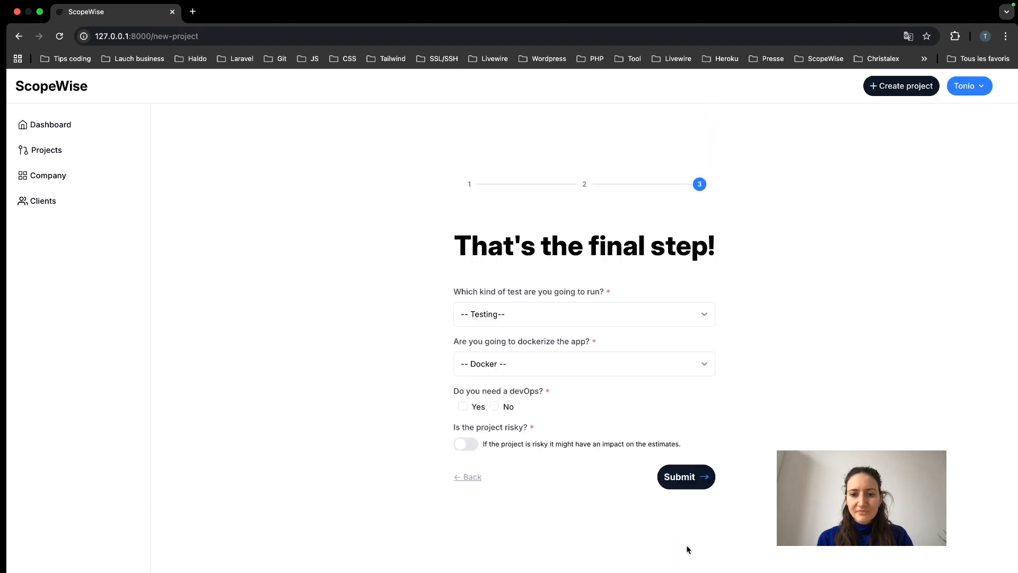
# Choose Manual testing, "Dock..what?" for dockerizing and No for devOps, and submit the project for estimation
pyautogui.click(550, 313)
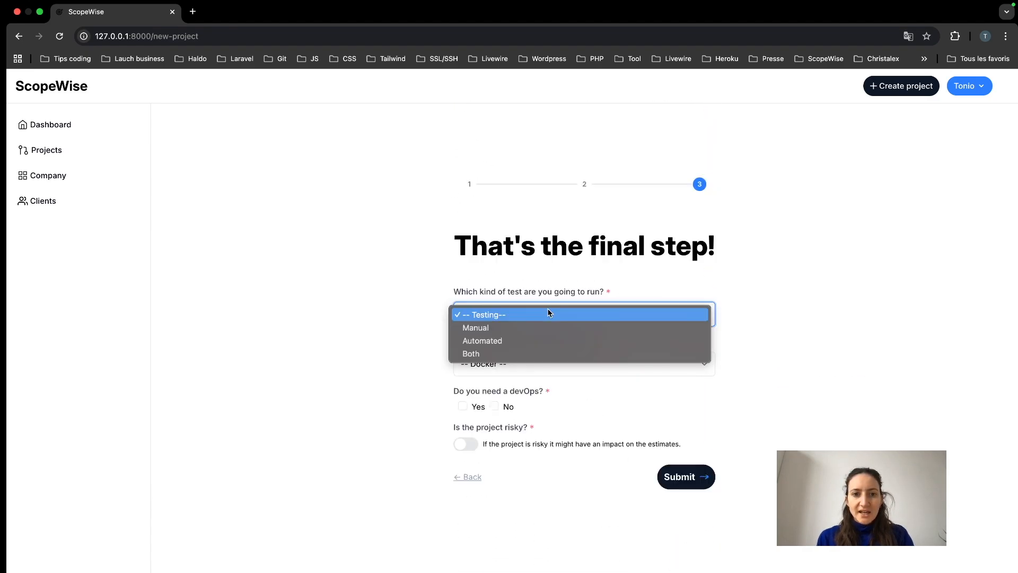
pyautogui.click(526, 329)
pyautogui.click(546, 364)
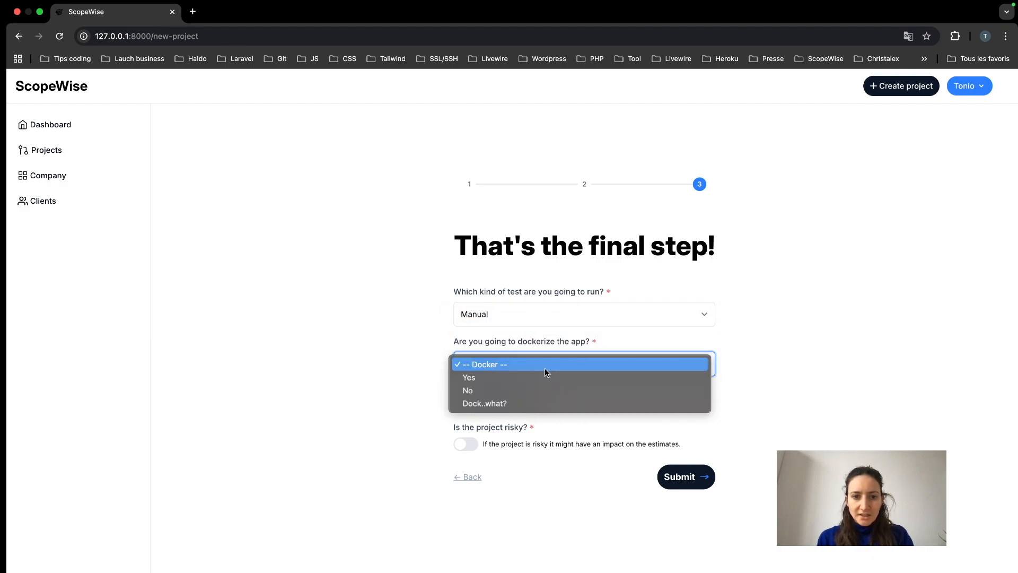
pyautogui.click(540, 403)
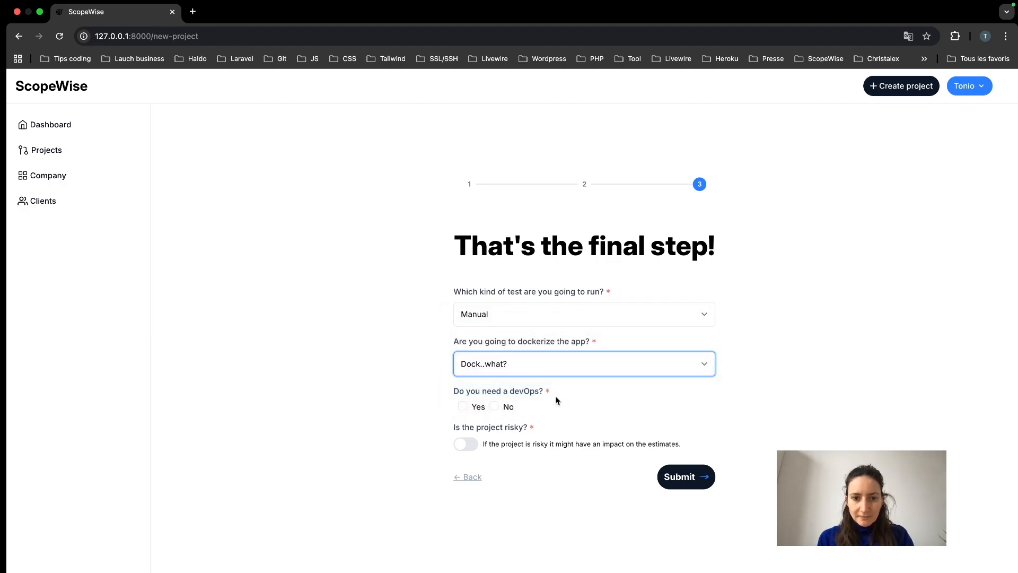
pyautogui.click(493, 407)
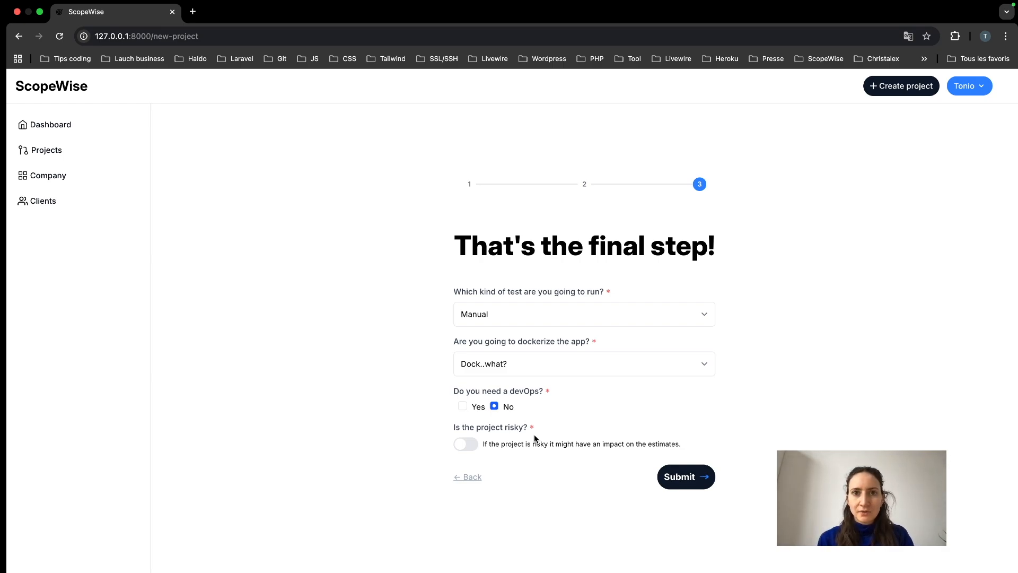
pyautogui.click(678, 477)
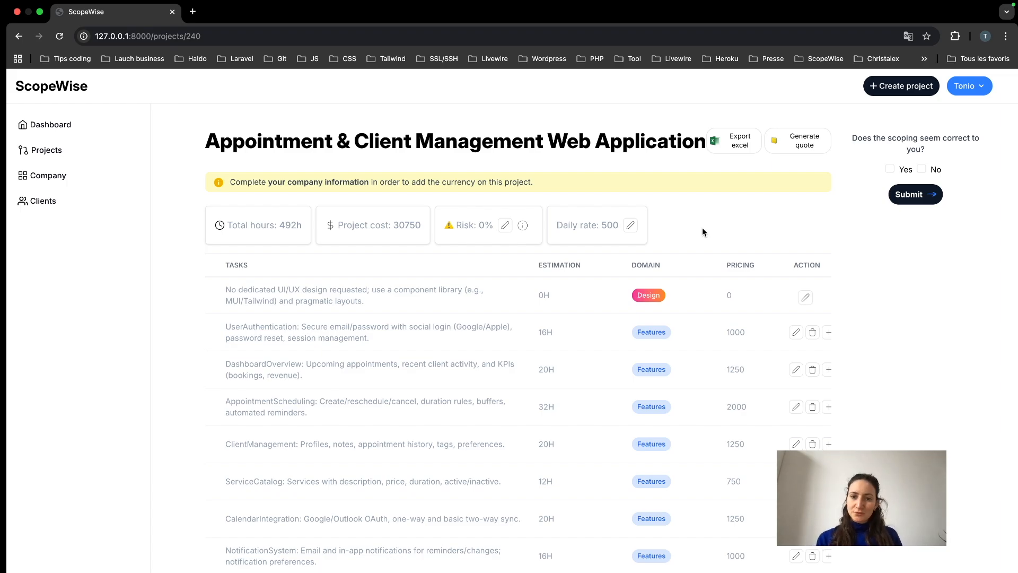
# Examine the generated task estimates and open the DashboardOverview task's description and hours for editing, leaving them as they are
pyautogui.scroll(-12, 534, 339)
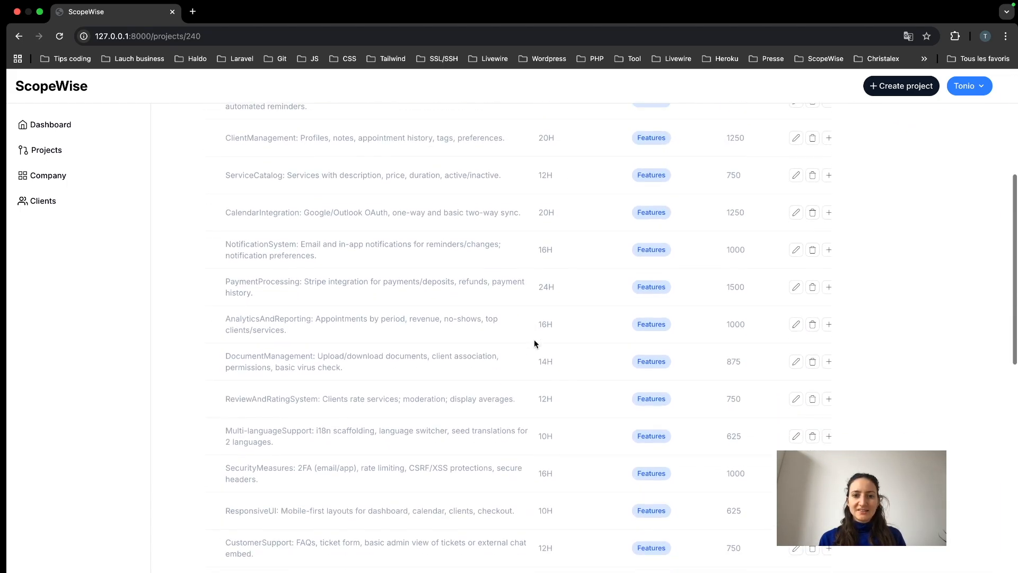
pyautogui.scroll(12, 535, 342)
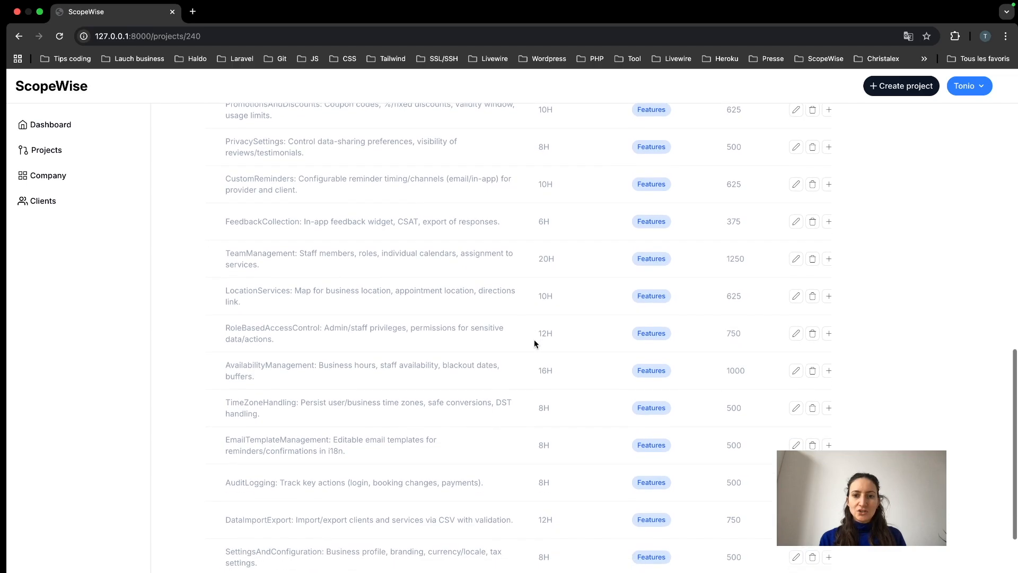
pyautogui.scroll(3, 534, 340)
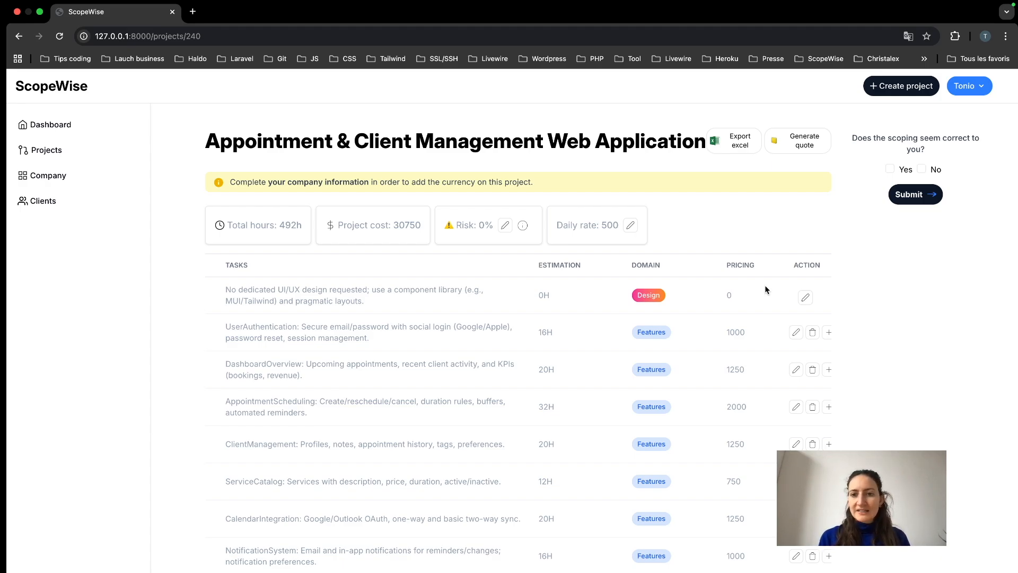
pyautogui.click(797, 370)
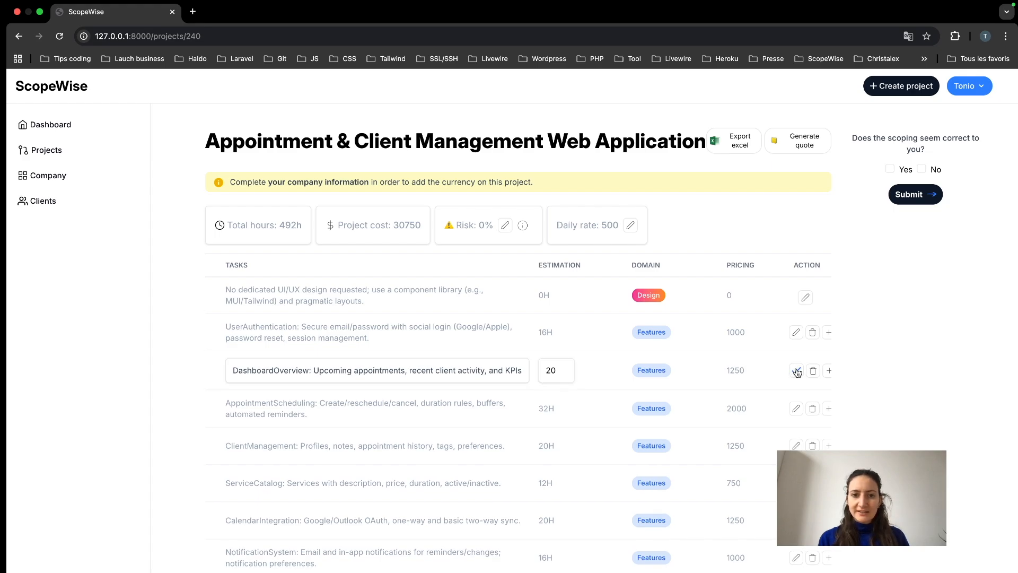
pyautogui.click(488, 371)
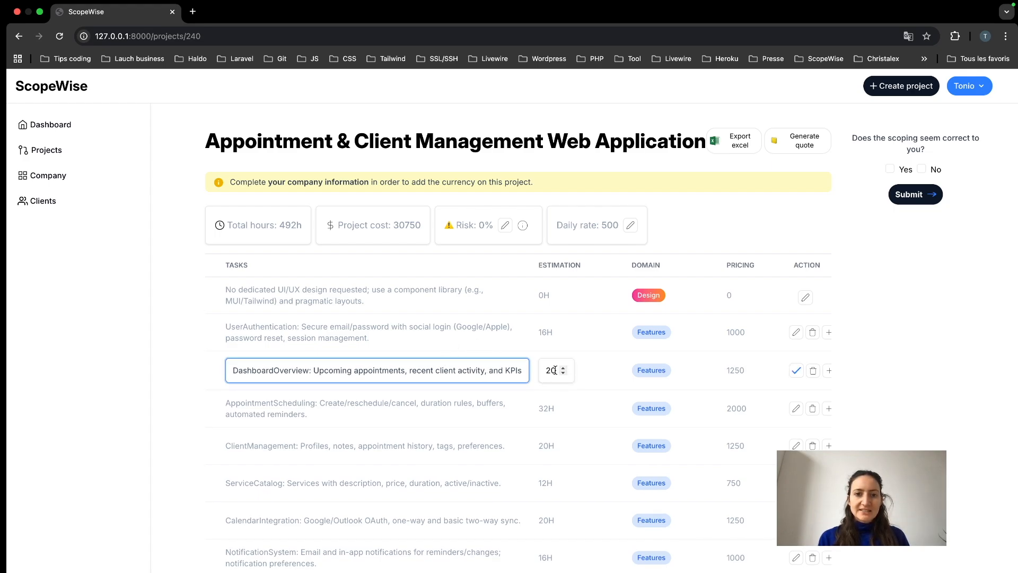
pyautogui.click(797, 370)
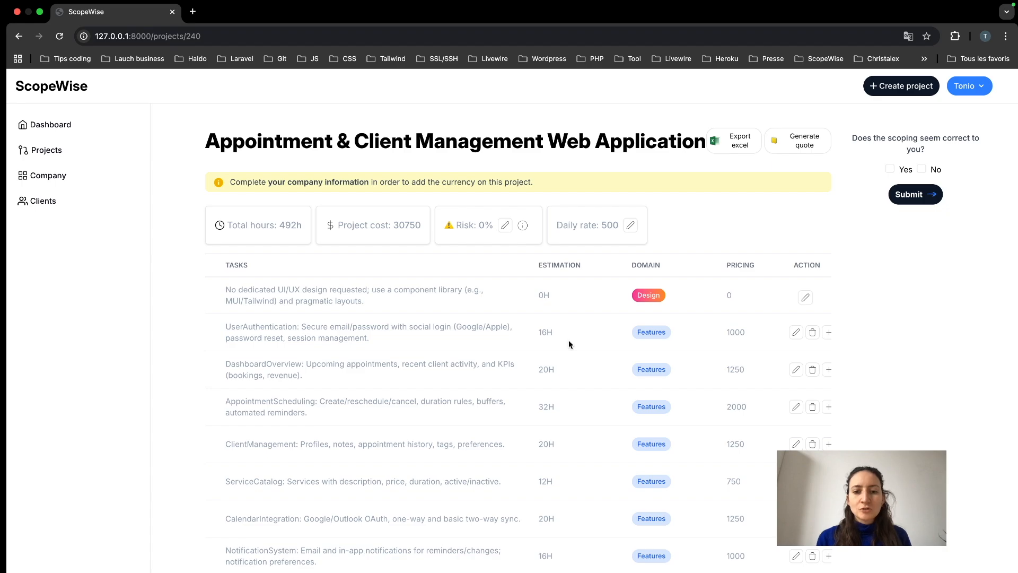
pyautogui.scroll(-15, 569, 343)
pyautogui.scroll(15, 569, 339)
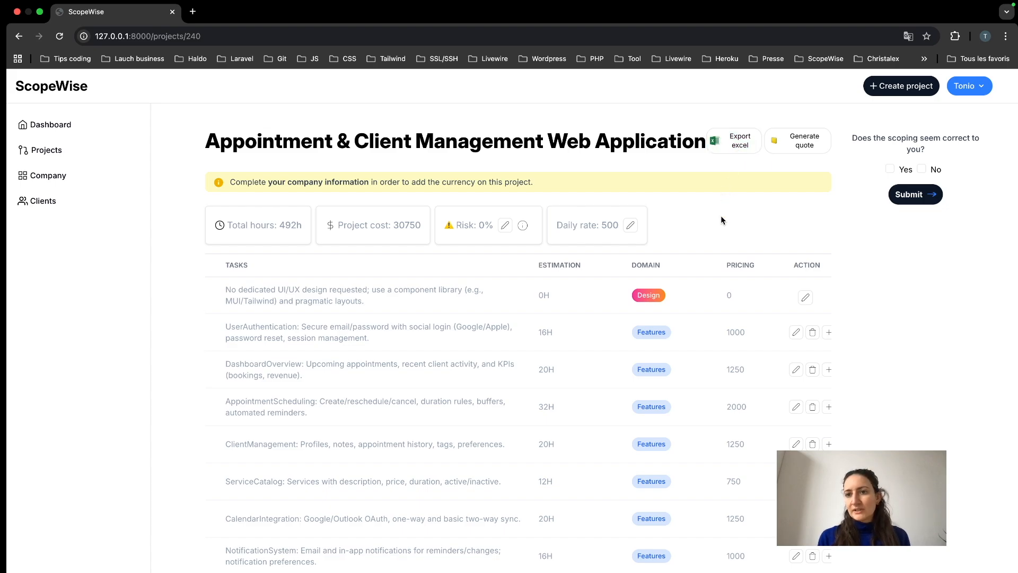
pyautogui.scroll(-15, 721, 220)
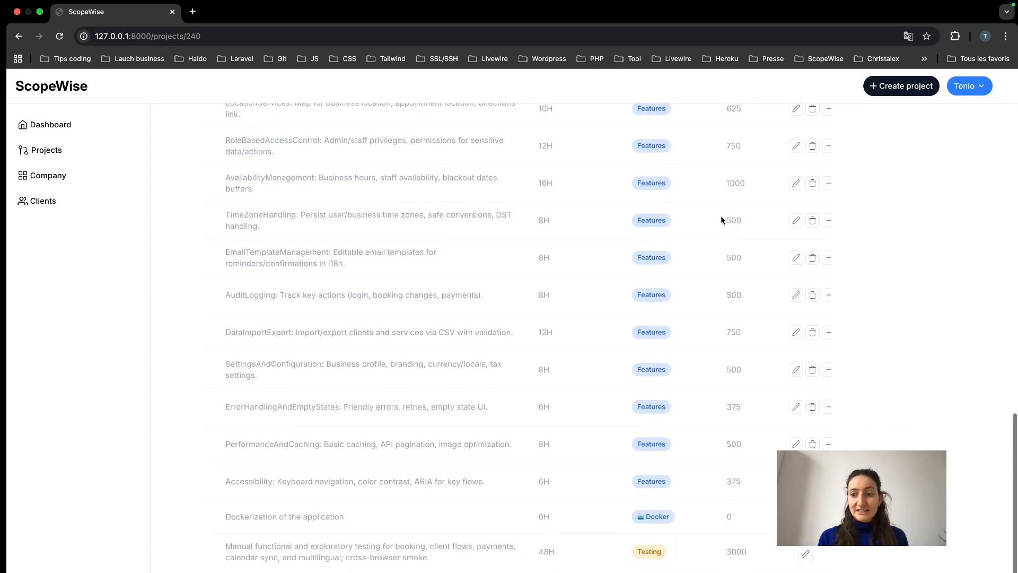
pyautogui.scroll(15, 724, 215)
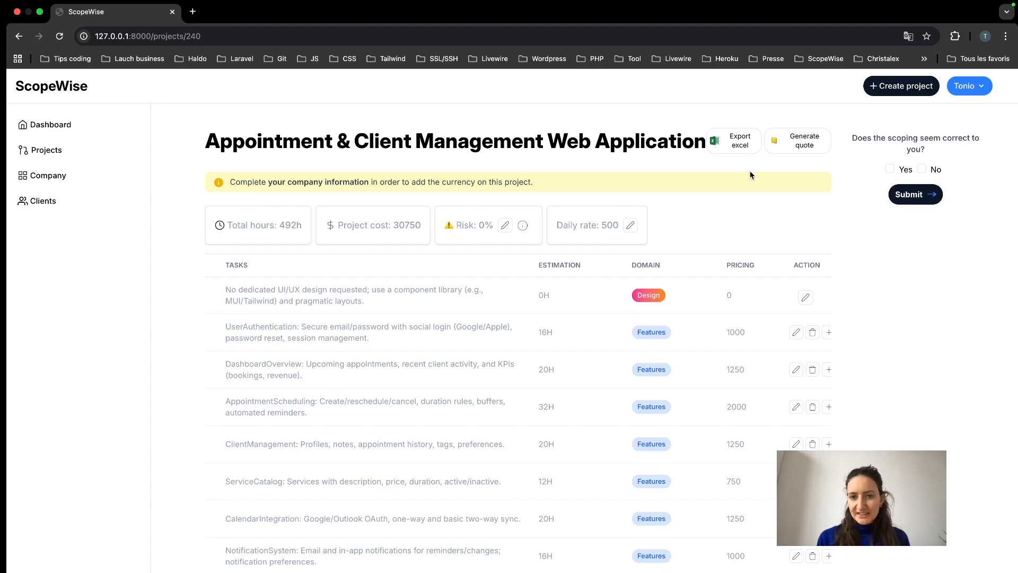